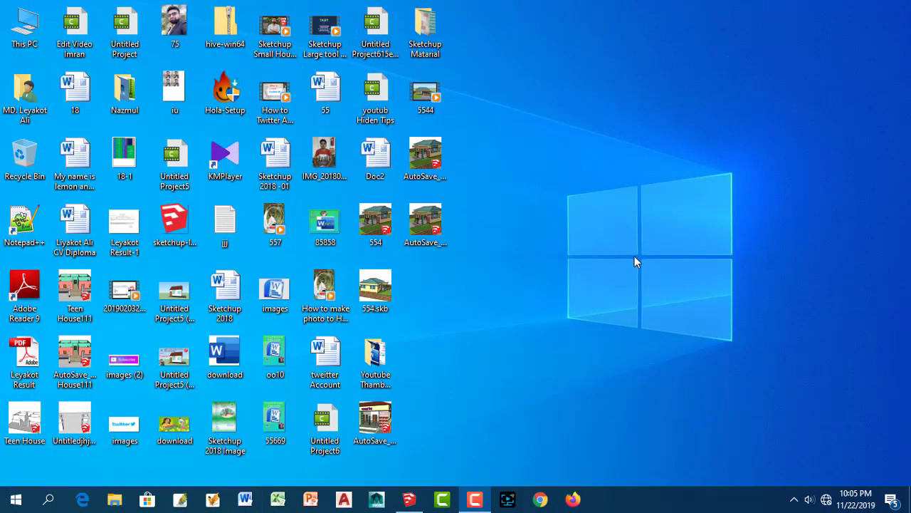
# - Restore the minimized SketchUp window showing the AutoSave_554_2 house model
pyautogui.click(409, 500)
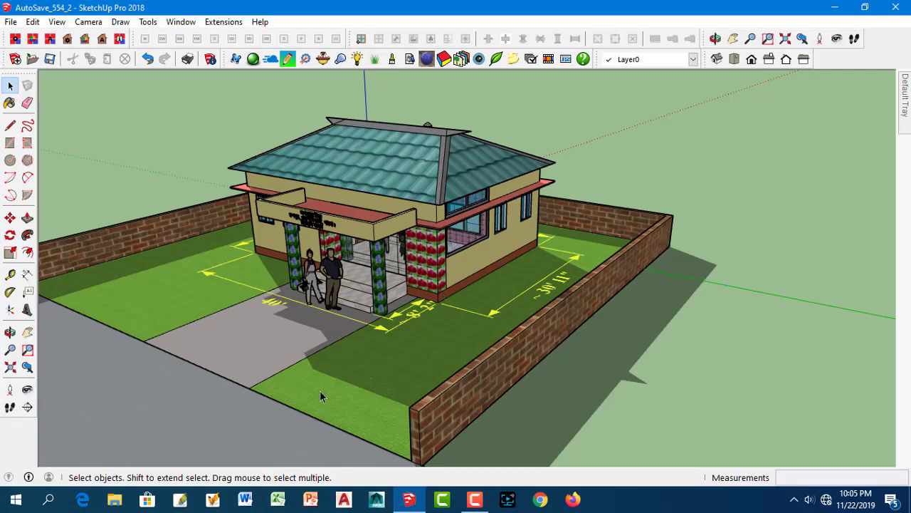
# - Orbit and zoom past the front, porch and long left side to the rear chimney-pipe corner
pyautogui.moveTo(310, 398)
pyautogui.mouseDown(button='middle')
pyautogui.moveTo(305, 380)
pyautogui.moveTo(382, 381)
pyautogui.moveTo(468, 349)
pyautogui.moveTo(488, 359)
pyautogui.moveTo(457, 365)
pyautogui.mouseUp(button='middle')
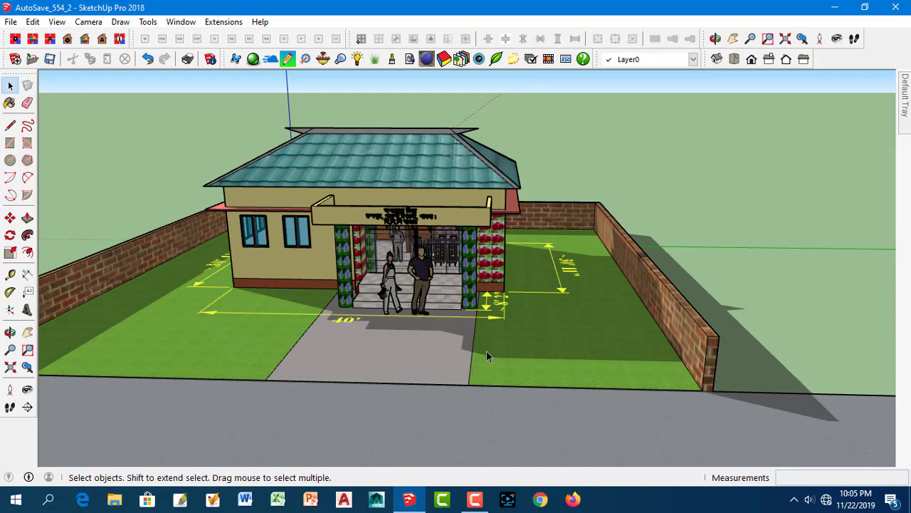
pyautogui.moveTo(486, 347)
pyautogui.mouseDown(button='middle')
pyautogui.moveTo(381, 329)
pyautogui.moveTo(364, 306)
pyautogui.mouseUp(button='middle')
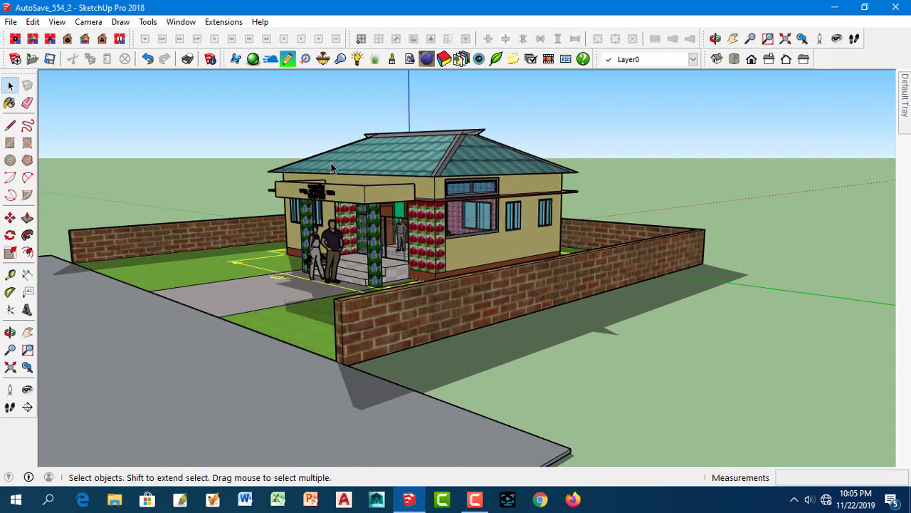
pyautogui.scroll(3, 335, 169)
pyautogui.moveTo(292, 237); pyautogui.dragTo(621, 242, button='middle')
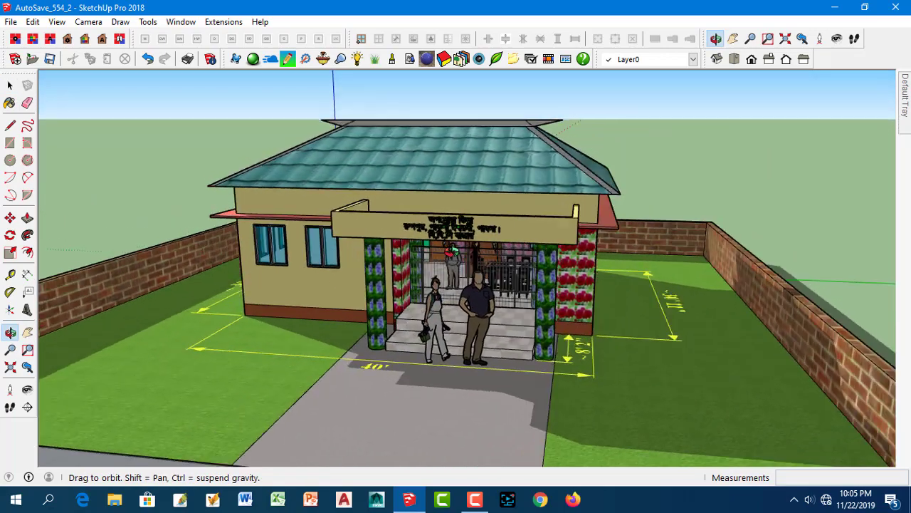
pyautogui.scroll(-2, 622, 242)
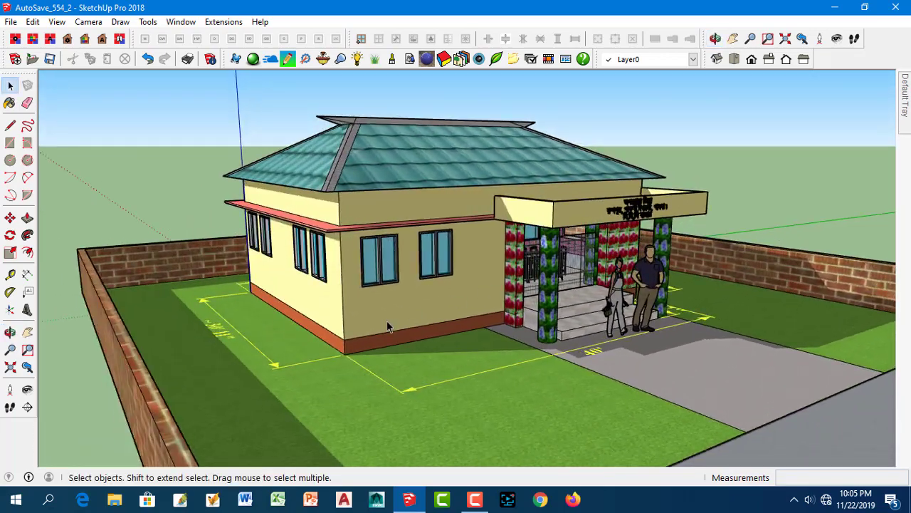
pyautogui.moveTo(622, 242)
pyautogui.mouseDown(button='middle')
pyautogui.moveTo(545, 346)
pyautogui.moveTo(653, 373)
pyautogui.moveTo(464, 379)
pyautogui.mouseUp(button='middle')
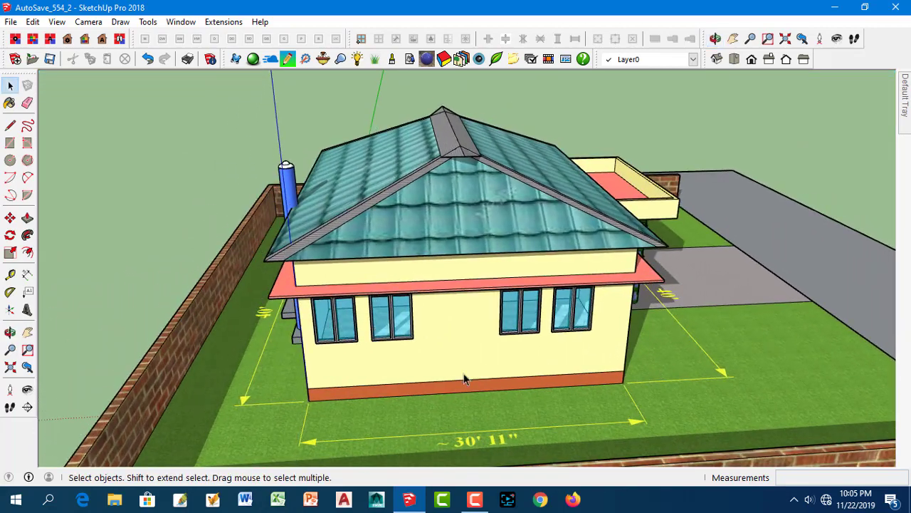
pyautogui.moveTo(387, 405)
pyautogui.mouseDown(button='middle')
pyautogui.moveTo(551, 418)
pyautogui.moveTo(707, 415)
pyautogui.moveTo(584, 423)
pyautogui.mouseUp(button='middle')
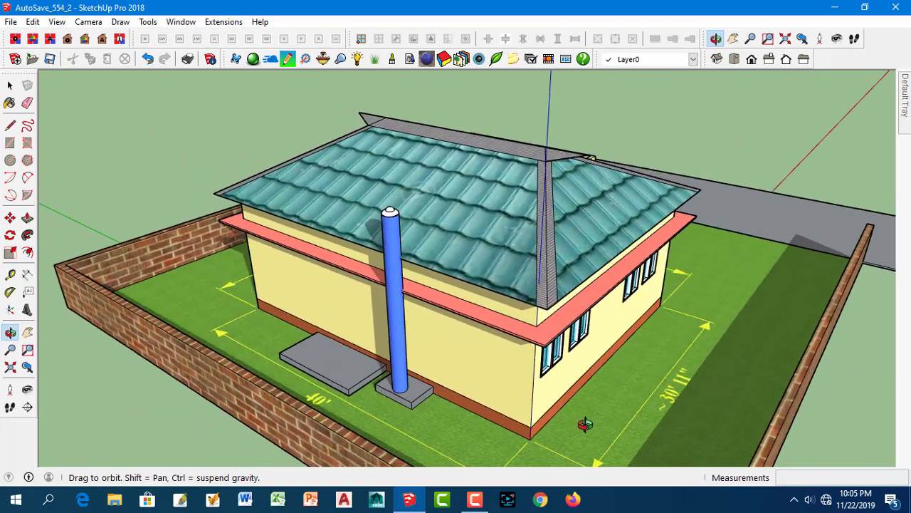
pyautogui.scroll(-2, 692, 383)
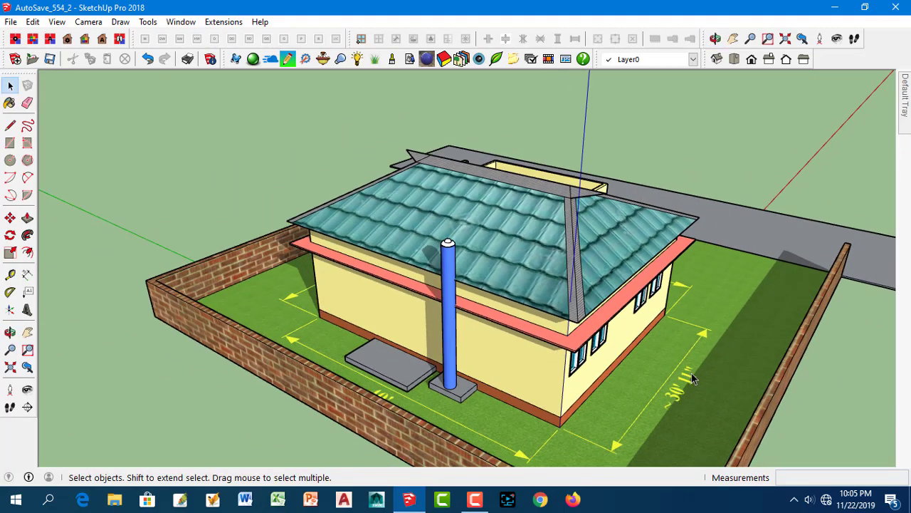
pyautogui.scroll(-1, 693, 381)
pyautogui.moveTo(540, 422)
pyautogui.mouseDown(button='middle')
pyautogui.moveTo(690, 429)
pyautogui.moveTo(501, 425)
pyautogui.moveTo(629, 345)
pyautogui.mouseUp(button='middle')
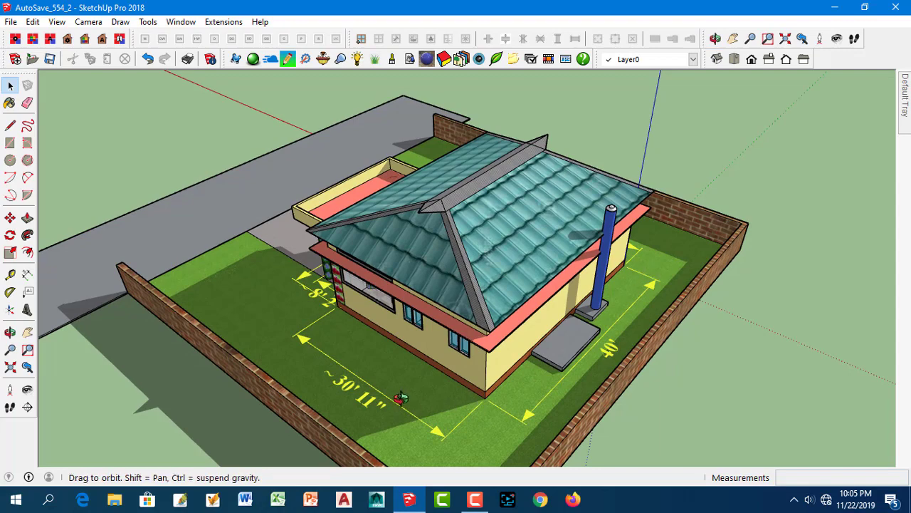
# - Orbit from the gabled end round to the front-left porch with its two figures
pyautogui.moveTo(400, 406)
pyautogui.mouseDown(button='middle')
pyautogui.moveTo(401, 417)
pyautogui.moveTo(586, 413)
pyautogui.mouseUp(button='middle')
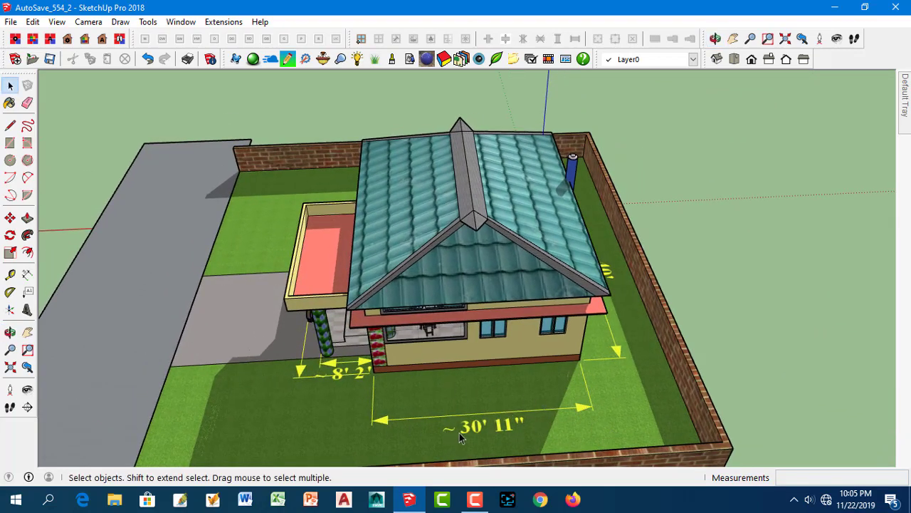
pyautogui.moveTo(322, 404); pyautogui.dragTo(375, 334, button='middle')
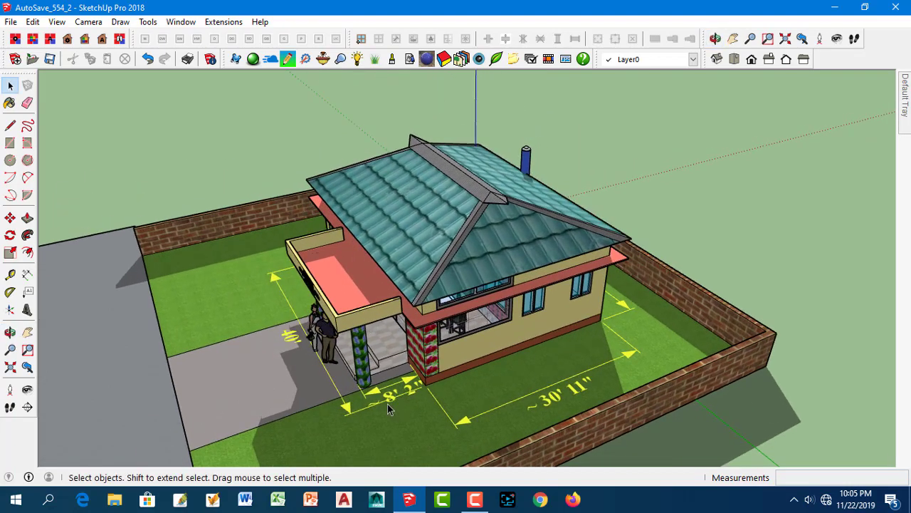
pyautogui.scroll(2, 387, 404)
pyautogui.scroll(1, 387, 404)
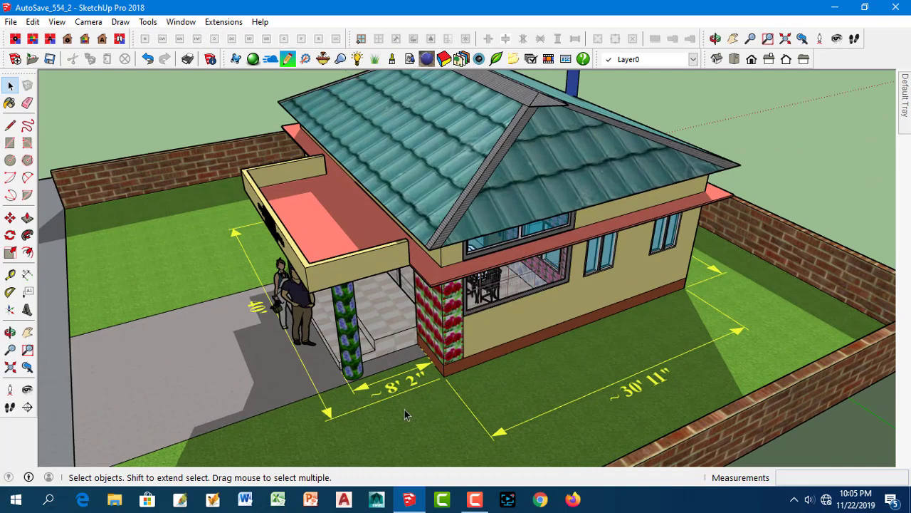
pyautogui.moveTo(404, 415); pyautogui.dragTo(666, 395, button='middle')
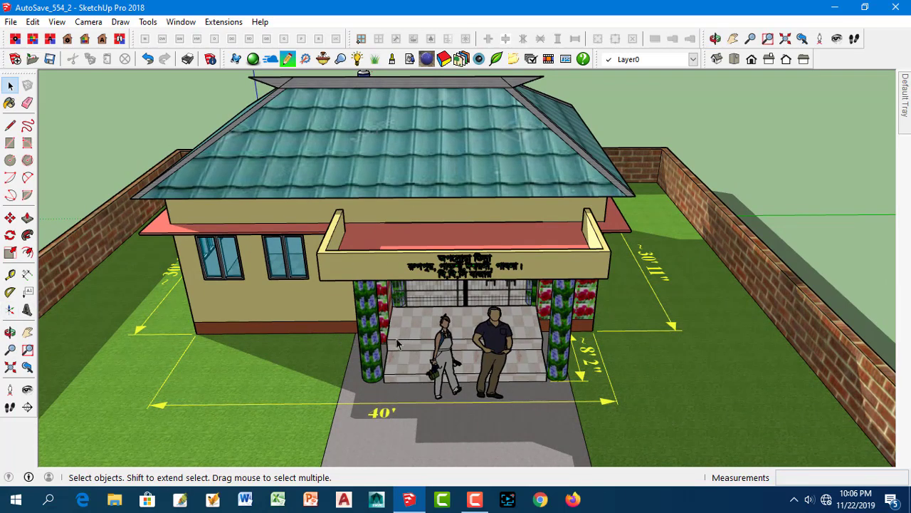
pyautogui.moveTo(399, 344)
pyautogui.mouseDown(button='middle')
pyautogui.moveTo(288, 279)
pyautogui.moveTo(470, 277)
pyautogui.moveTo(446, 339)
pyautogui.mouseUp(button='middle')
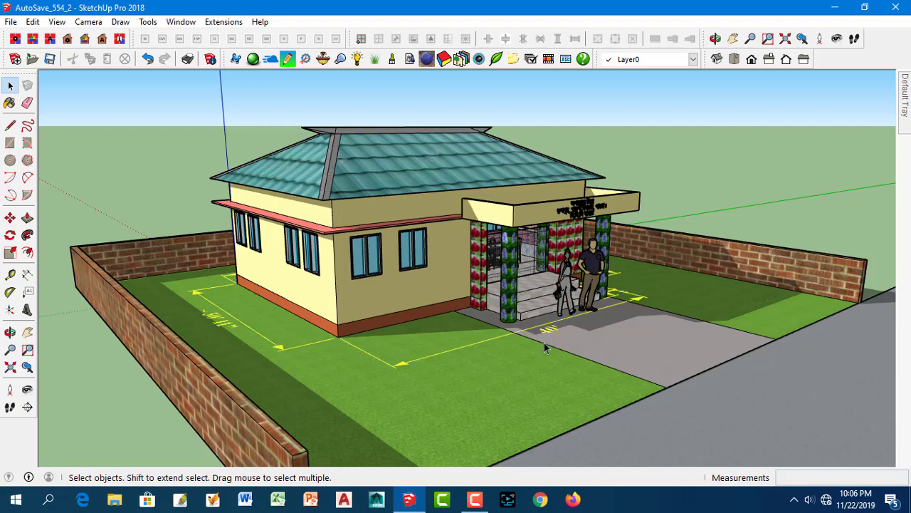
# - Orbit to a head-on view of the porch entrance, driveway and two figures
pyautogui.moveTo(447, 341); pyautogui.dragTo(454, 343, button='middle')
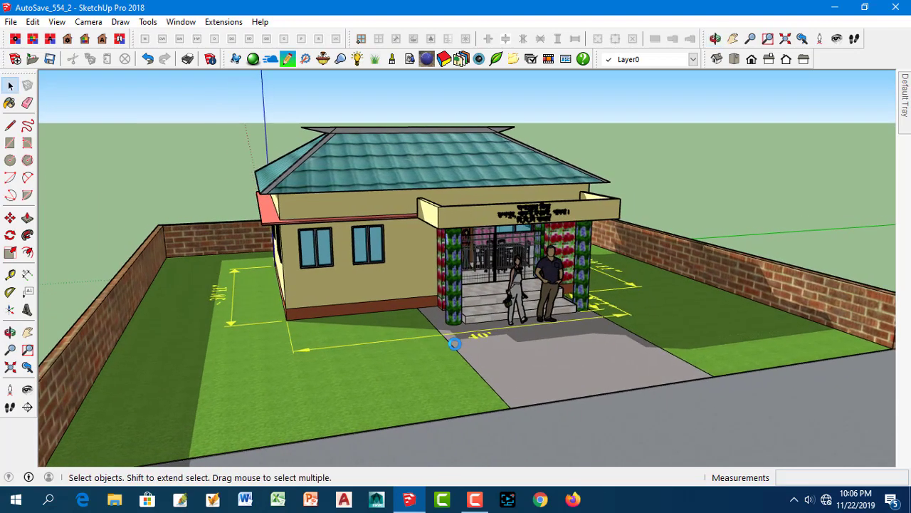
pyautogui.moveTo(533, 350)
pyautogui.mouseDown(button='middle')
pyautogui.moveTo(425, 347)
pyautogui.moveTo(439, 306)
pyautogui.mouseUp(button='middle')
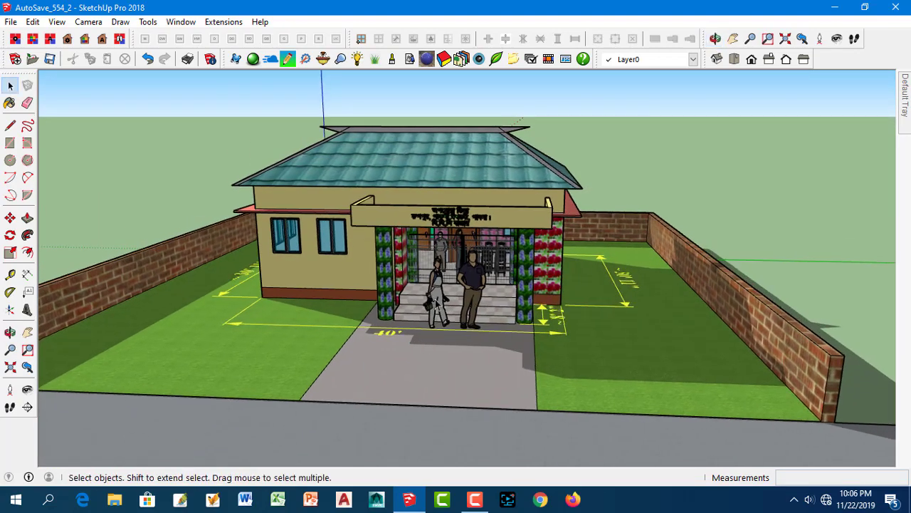
pyautogui.moveTo(581, 334)
pyautogui.mouseDown(button='middle')
pyautogui.moveTo(512, 342)
pyautogui.moveTo(431, 244)
pyautogui.moveTo(436, 275)
pyautogui.moveTo(482, 320)
pyautogui.moveTo(493, 284)
pyautogui.moveTo(446, 247)
pyautogui.moveTo(396, 253)
pyautogui.moveTo(634, 260)
pyautogui.moveTo(562, 259)
pyautogui.moveTo(675, 280)
pyautogui.moveTo(358, 320)
pyautogui.moveTo(256, 310)
pyautogui.moveTo(840, 364)
pyautogui.mouseUp(button='middle')
pyautogui.moveTo(570, 353); pyautogui.dragTo(541, 349, button='middle')
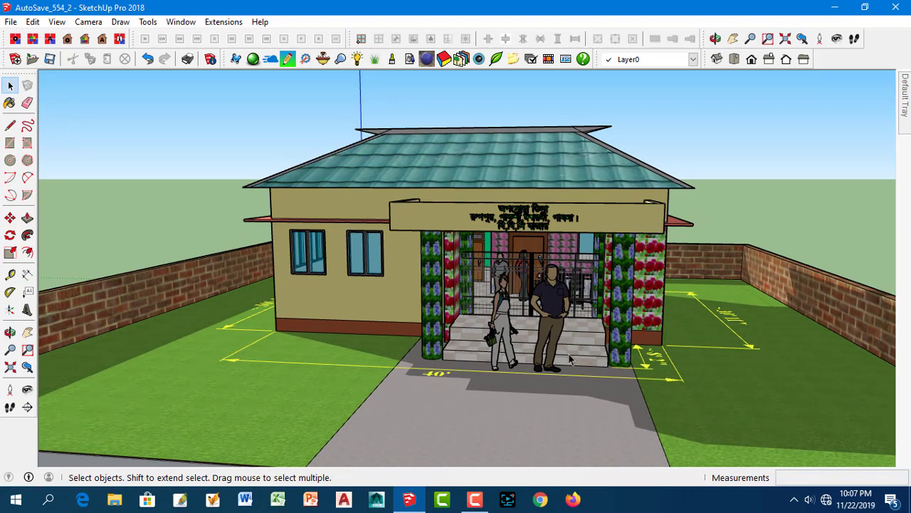
pyautogui.moveTo(563, 362); pyautogui.dragTo(498, 348, button='middle')
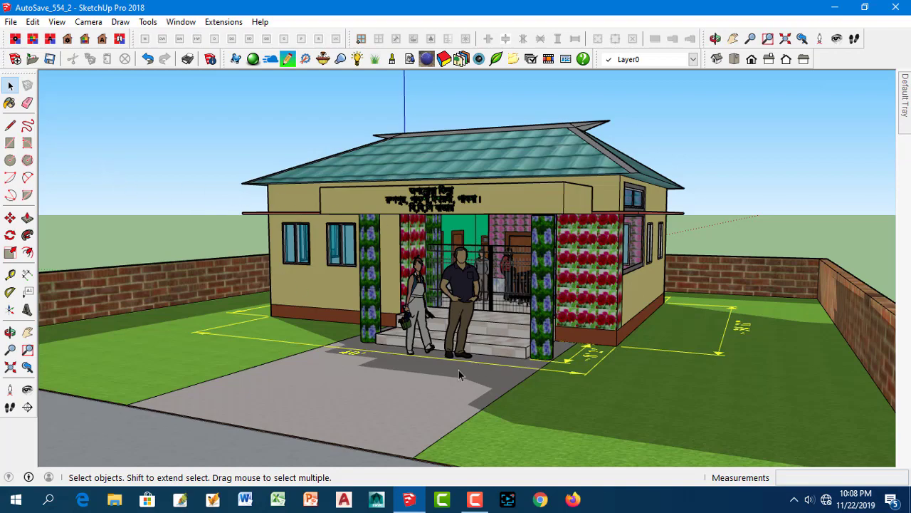
# - Orbit from the front past the right side and porch side to the left corner
pyautogui.moveTo(459, 370)
pyautogui.mouseDown(button='middle')
pyautogui.moveTo(561, 396)
pyautogui.moveTo(427, 388)
pyautogui.mouseUp(button='middle')
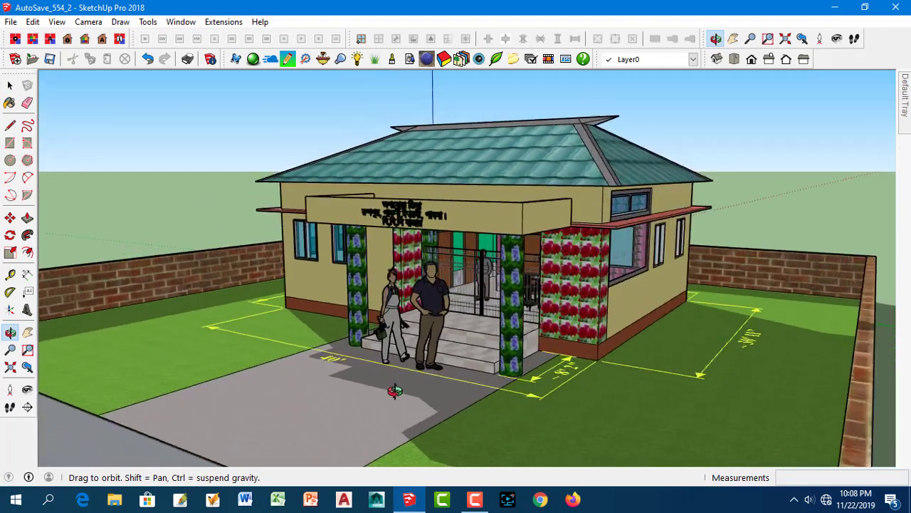
pyautogui.moveTo(687, 398); pyautogui.dragTo(341, 416, button='middle')
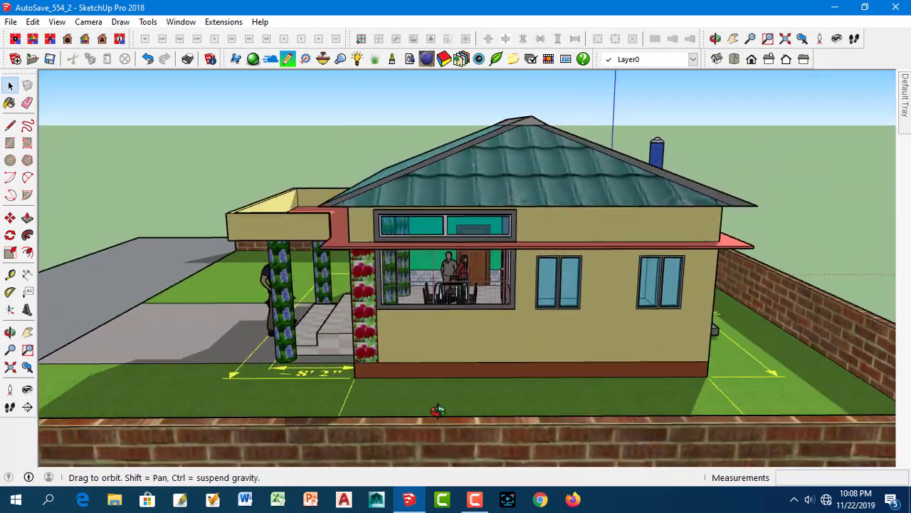
pyautogui.moveTo(577, 412)
pyautogui.mouseDown(button='middle')
pyautogui.moveTo(531, 457)
pyautogui.moveTo(631, 460)
pyautogui.mouseUp(button='middle')
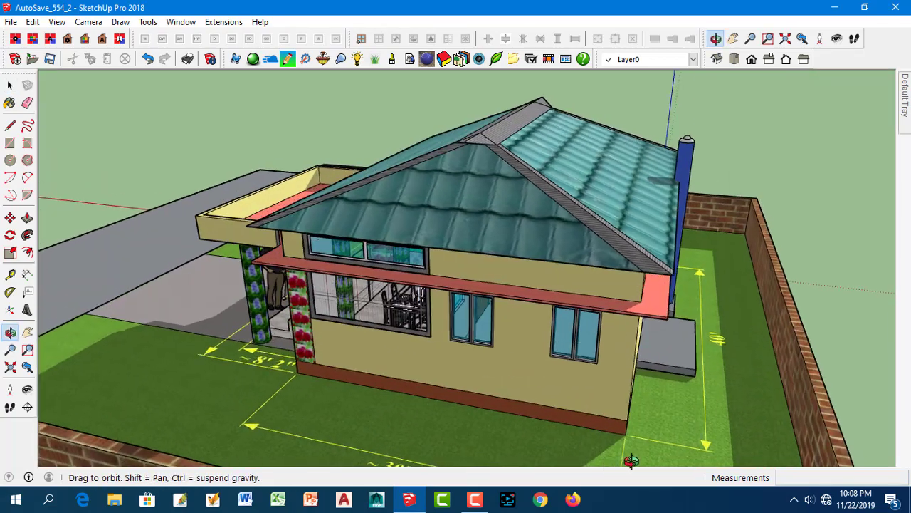
pyautogui.moveTo(415, 432)
pyautogui.mouseDown(button='middle')
pyautogui.moveTo(569, 439)
pyautogui.moveTo(676, 425)
pyautogui.moveTo(614, 401)
pyautogui.moveTo(738, 367)
pyautogui.mouseUp(button='middle')
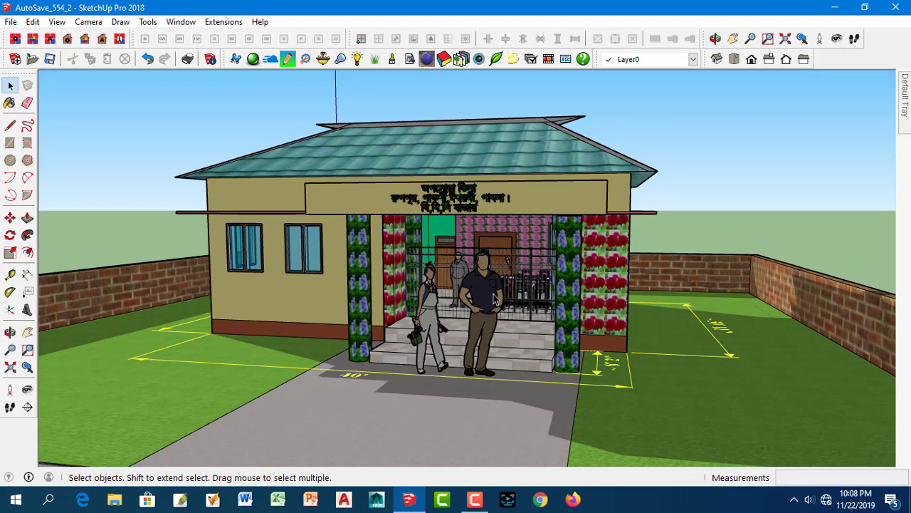
pyautogui.moveTo(366, 401)
pyautogui.mouseDown(button='middle')
pyautogui.moveTo(576, 423)
pyautogui.moveTo(630, 415)
pyautogui.mouseUp(button='middle')
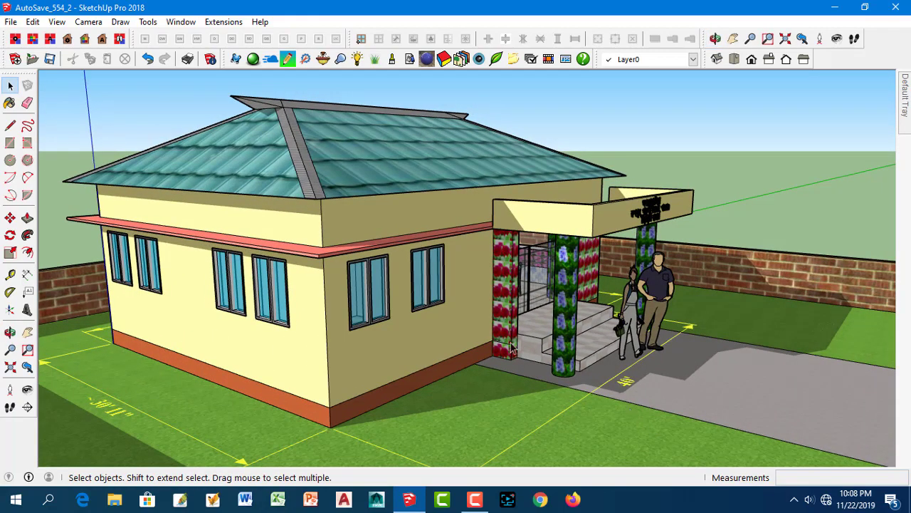
# - Raise the view over the left corner, pass the chimney pipe, and settle on a high front-left view
pyautogui.moveTo(631, 415); pyautogui.dragTo(378, 366, button='middle')
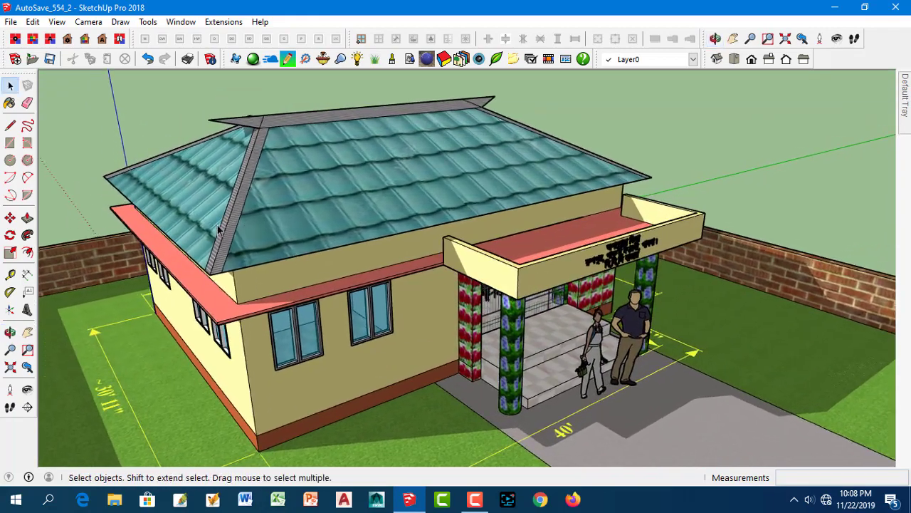
pyautogui.moveTo(431, 315)
pyautogui.mouseDown(button='middle')
pyautogui.moveTo(638, 271)
pyautogui.moveTo(721, 265)
pyautogui.mouseUp(button='middle')
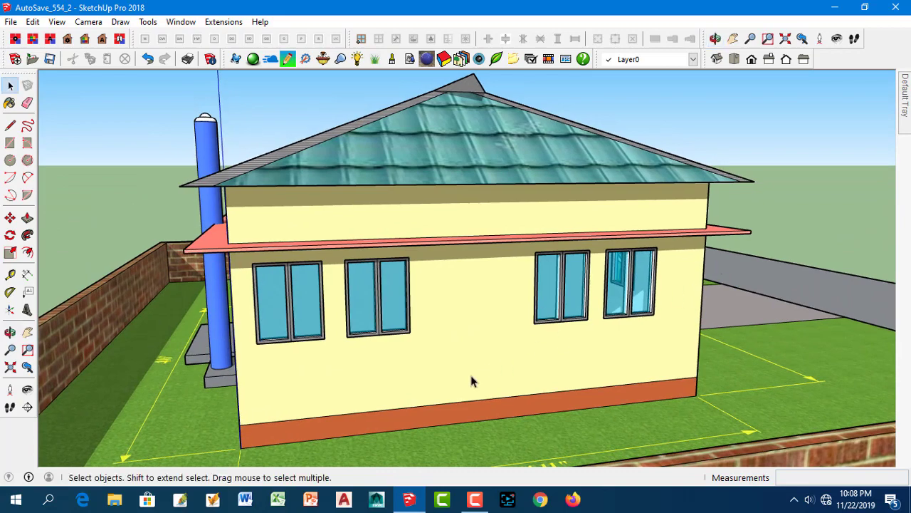
pyautogui.moveTo(472, 376)
pyautogui.mouseDown(button='middle')
pyautogui.moveTo(549, 377)
pyautogui.moveTo(535, 358)
pyautogui.moveTo(517, 362)
pyautogui.moveTo(447, 422)
pyautogui.moveTo(329, 293)
pyautogui.mouseUp(button='middle')
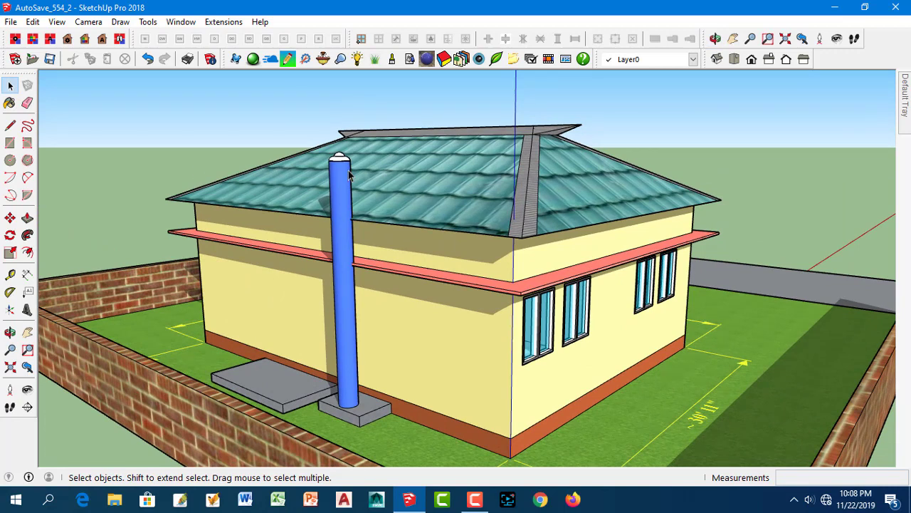
pyautogui.scroll(-2, 348, 174)
pyautogui.scroll(1, 348, 174)
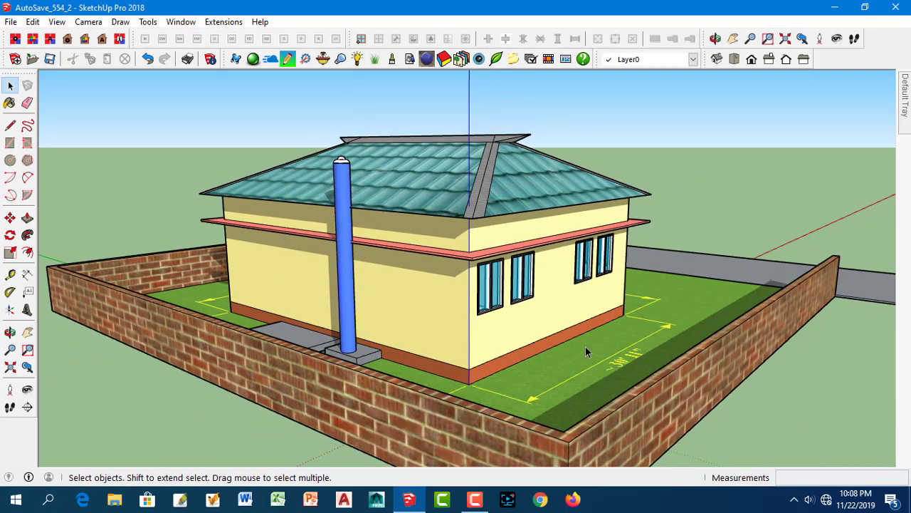
pyautogui.moveTo(589, 352)
pyautogui.mouseDown(button='middle')
pyautogui.moveTo(497, 368)
pyautogui.moveTo(295, 373)
pyautogui.moveTo(587, 285)
pyautogui.mouseUp(button='middle')
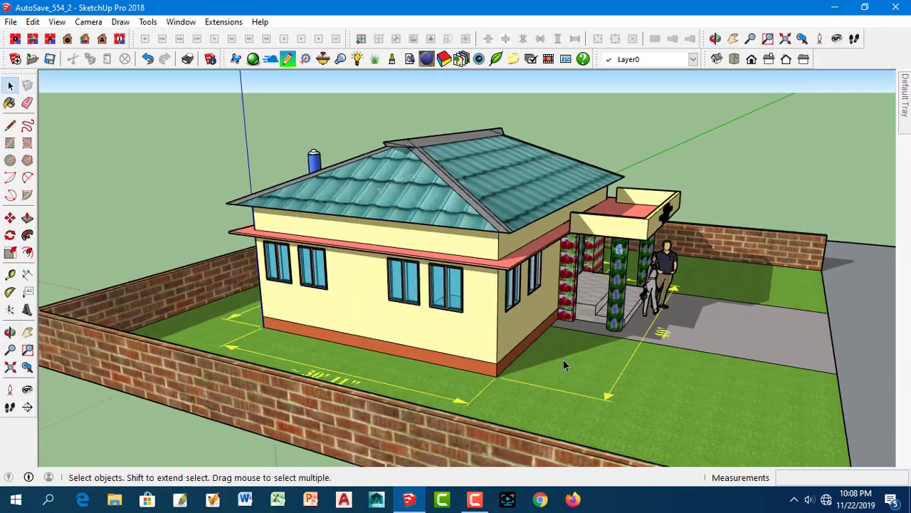
# - Orbit to face the porch, signboard and 40' dimension squarely
pyautogui.moveTo(563, 359)
pyautogui.mouseDown(button='middle')
pyautogui.moveTo(473, 363)
pyautogui.moveTo(602, 368)
pyautogui.moveTo(382, 398)
pyautogui.moveTo(437, 360)
pyautogui.mouseUp(button='middle')
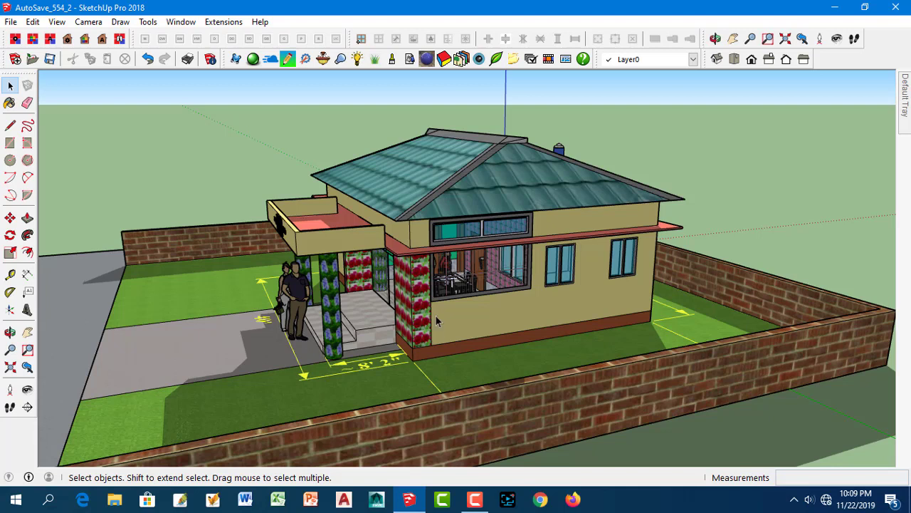
pyautogui.moveTo(318, 365); pyautogui.dragTo(533, 345, button='middle')
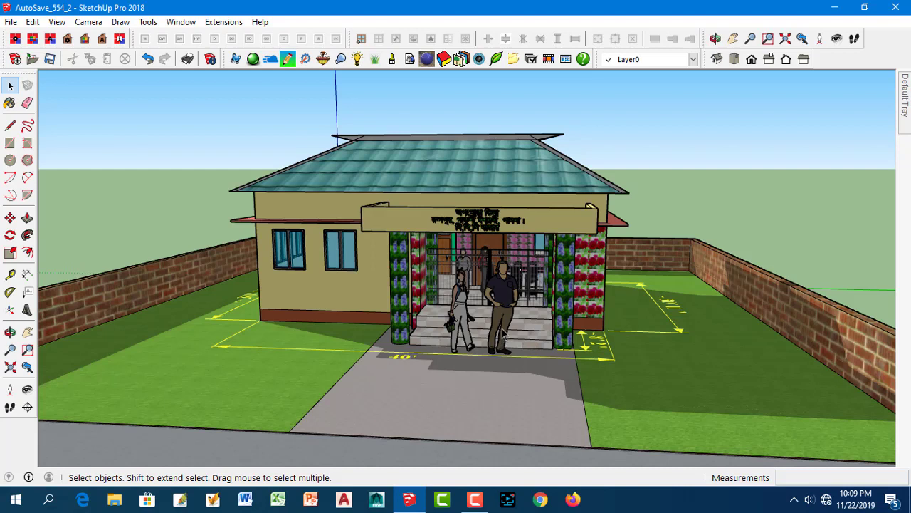
pyautogui.moveTo(495, 349); pyautogui.dragTo(485, 336, button='middle')
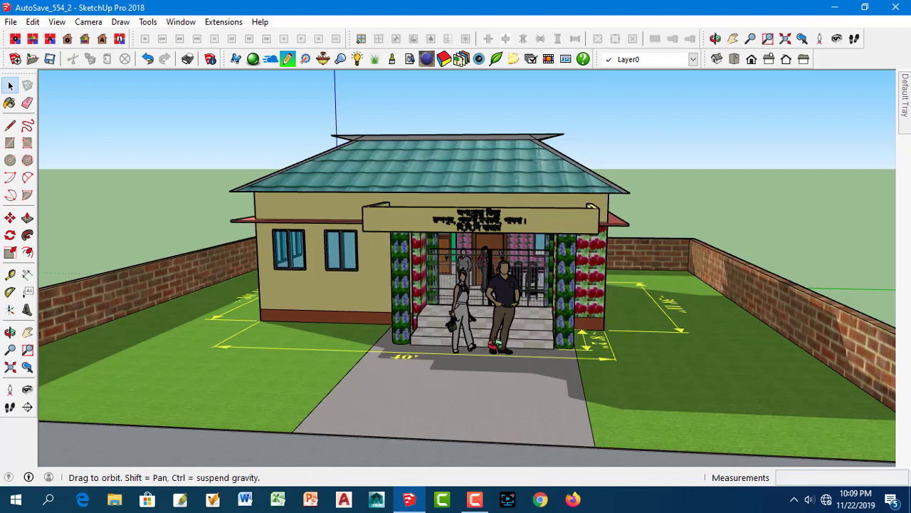